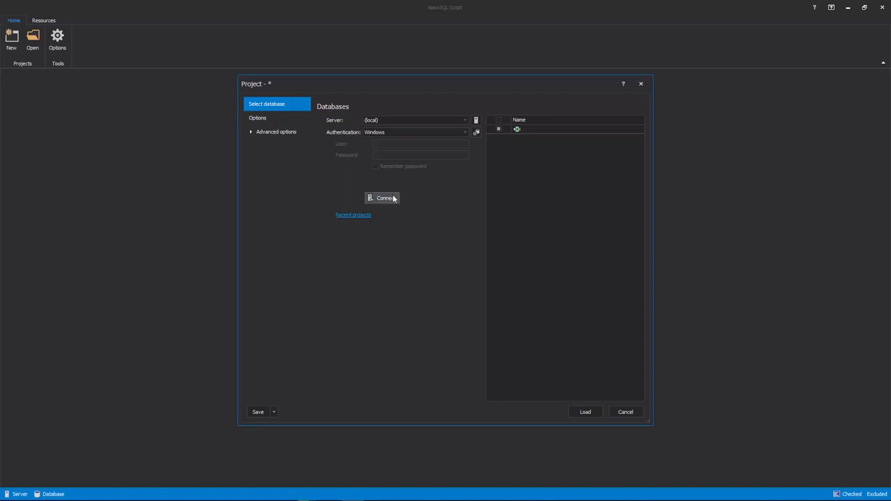
Connect to the (local) server with Windows authentication and select only the AdventureWorks2018 database.
click(393, 199)
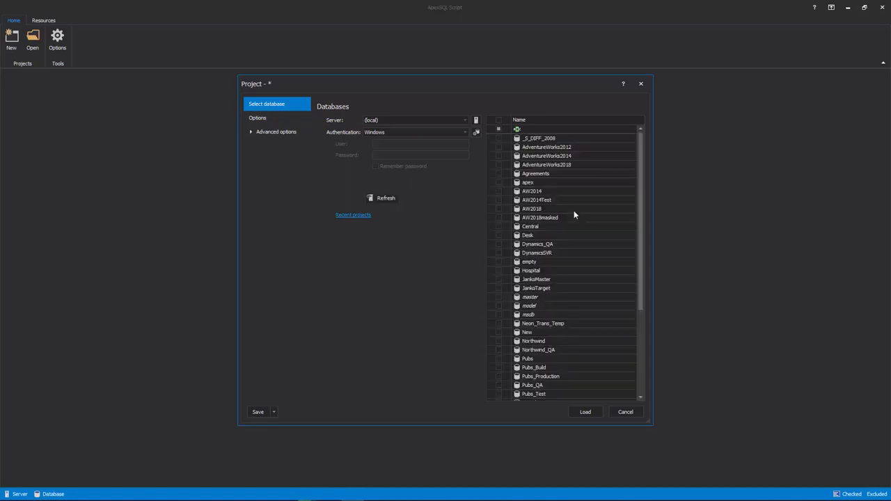
click(494, 165)
click(498, 164)
click(498, 156)
click(498, 147)
click(499, 147)
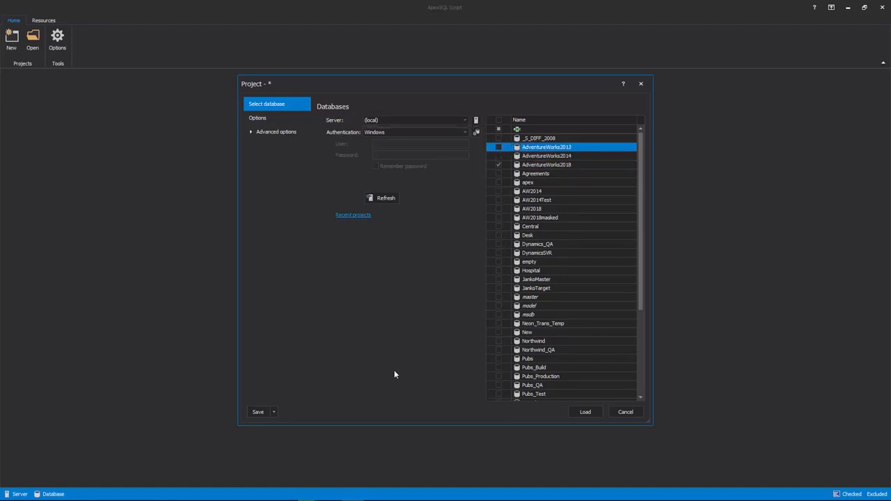
click(597, 166)
click(379, 331)
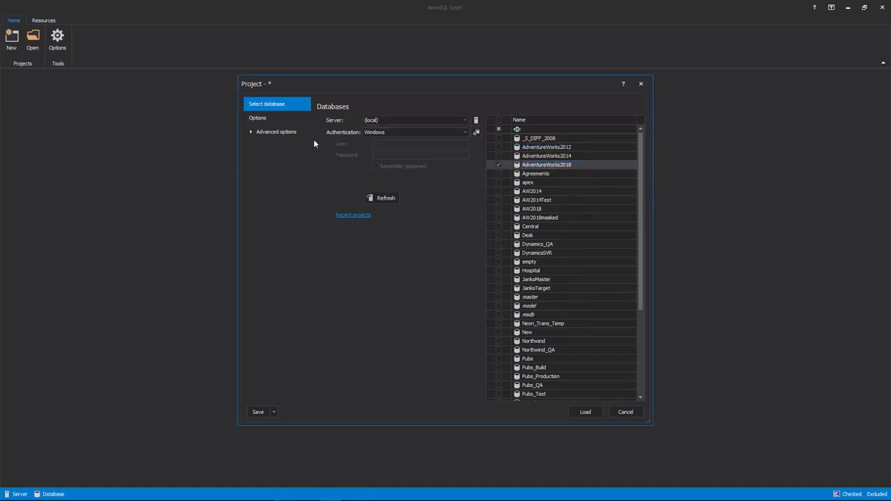
Review the project's structure, data and output options, and the schema mapping in the advanced options.
click(302, 117)
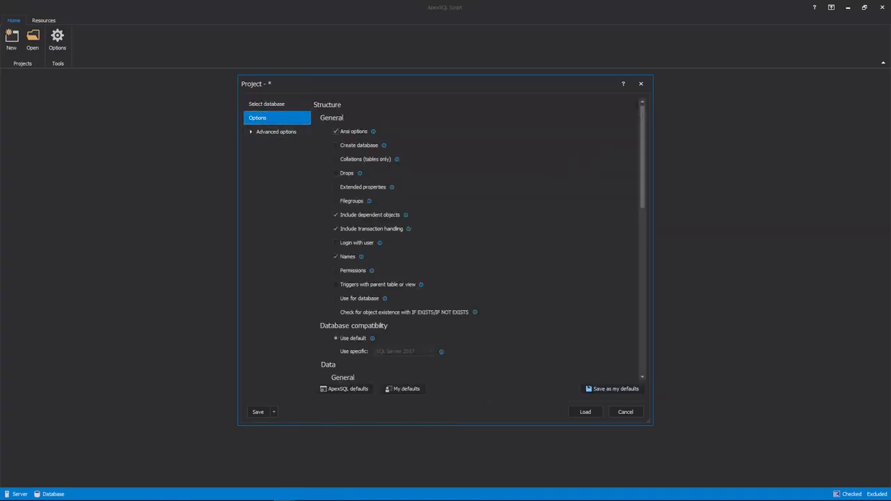
scroll(476, 240, down, 4)
scroll(476, 240, down, 3)
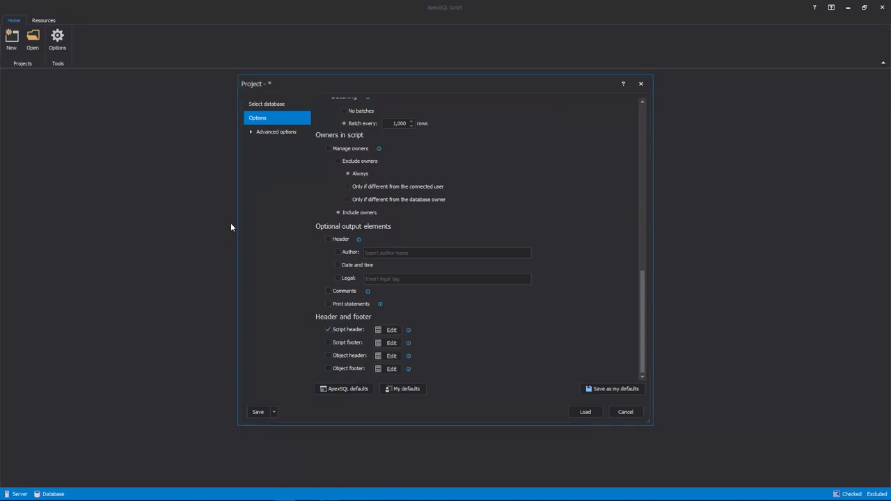
click(303, 132)
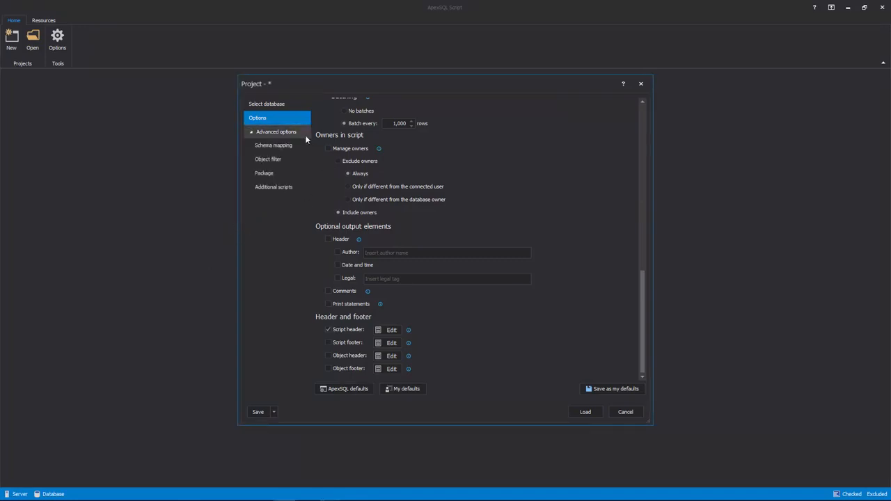
click(292, 147)
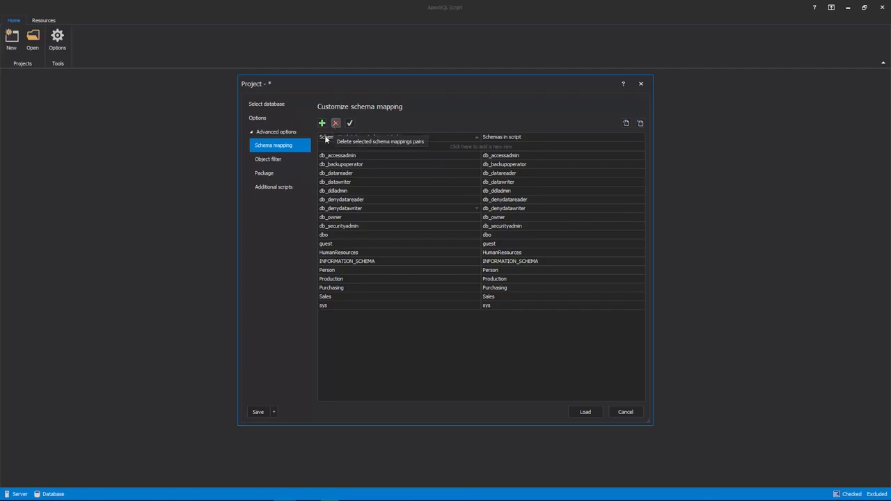
Exclude the Rule, User and Default object types in the project's object filter.
click(268, 158)
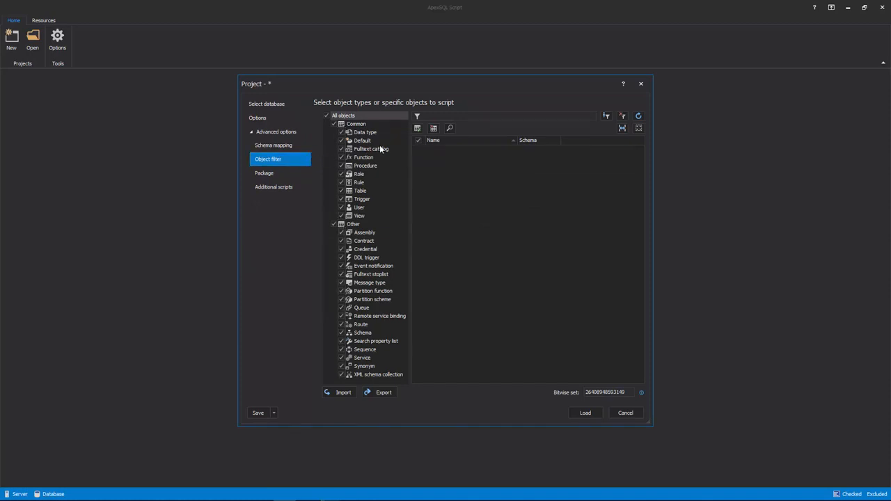
click(342, 182)
click(341, 207)
click(341, 141)
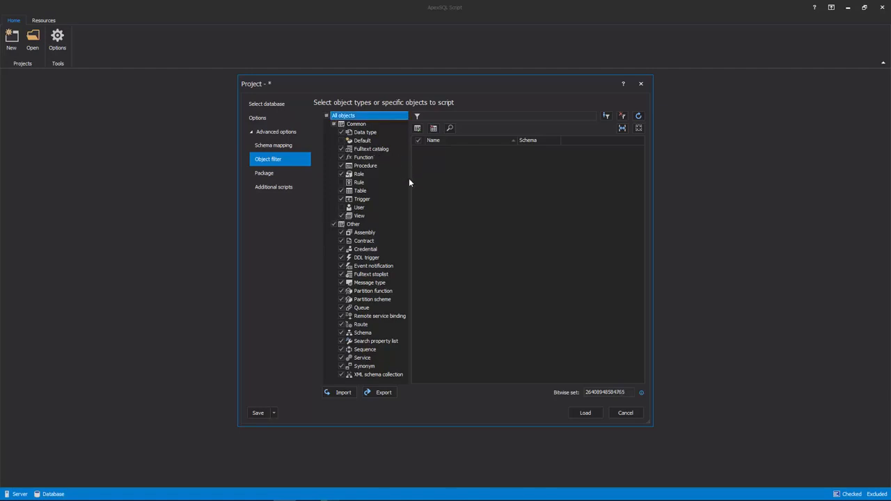
Exclude the ContactType, Culture, Customer, EmailAddress and EmployeeDepartmentHistory tables from the object filter.
click(352, 192)
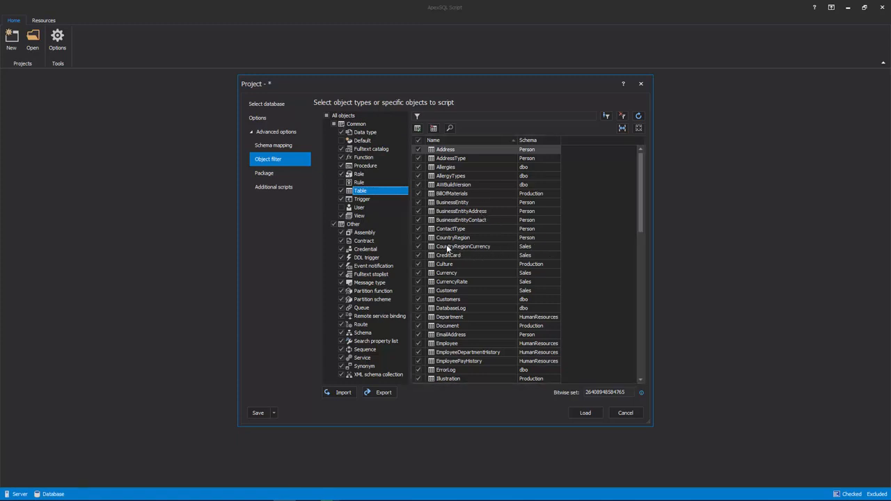
click(419, 230)
click(420, 264)
click(418, 290)
click(419, 335)
click(418, 353)
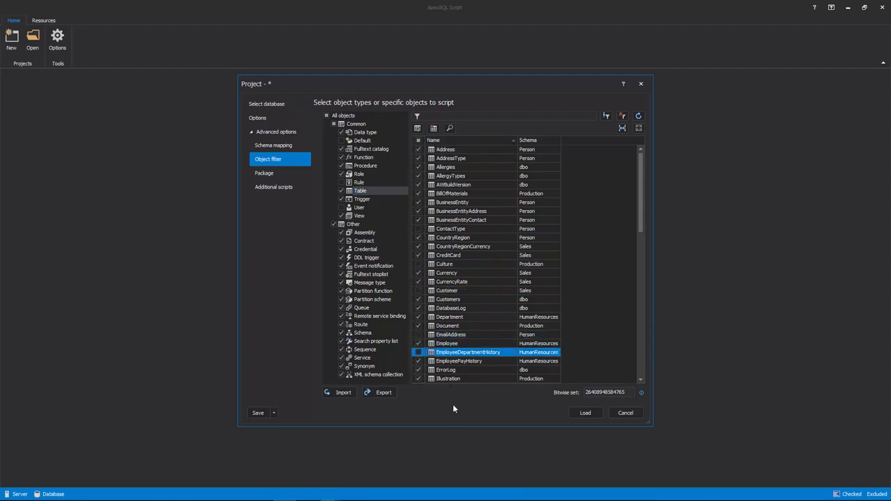
Export the object filter over the existing Object filter.axof file and import that same file back.
click(382, 394)
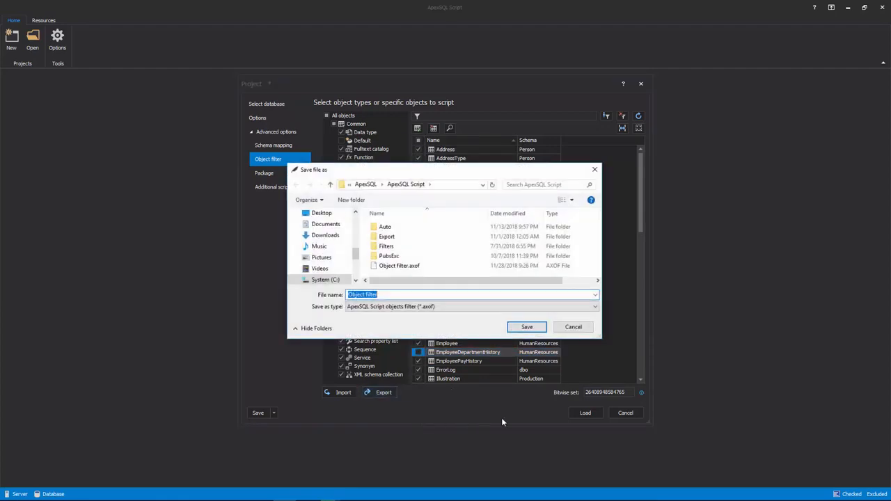
click(522, 325)
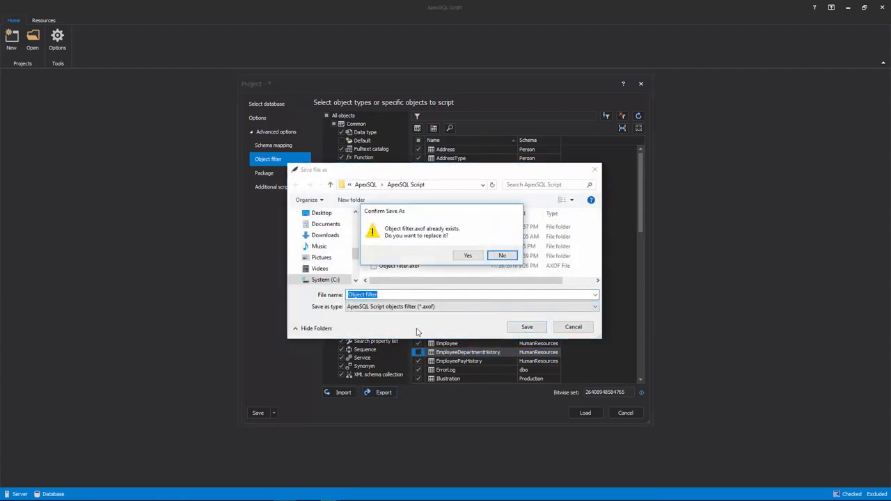
click(471, 256)
click(341, 392)
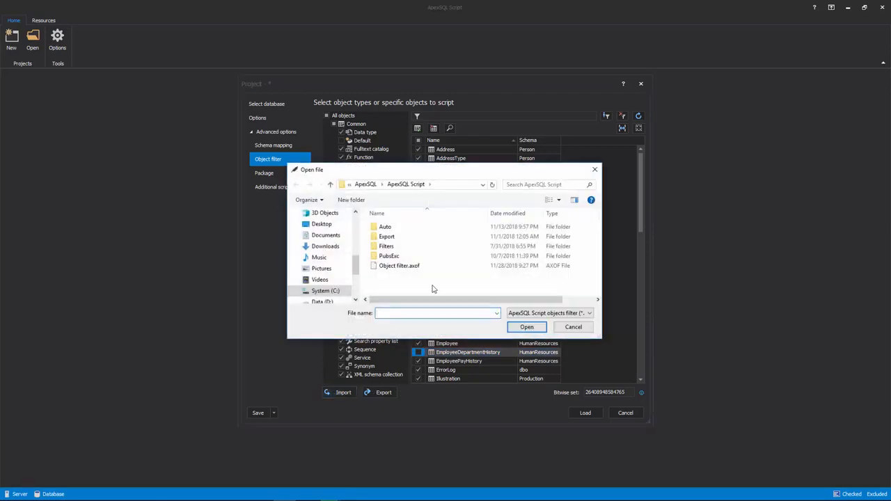
double_click(397, 266)
Use the [Production].[Document].sql file as pre-processing script and embed a CREATE TABLE [Production].[Document] statement as post-processing script.
click(280, 174)
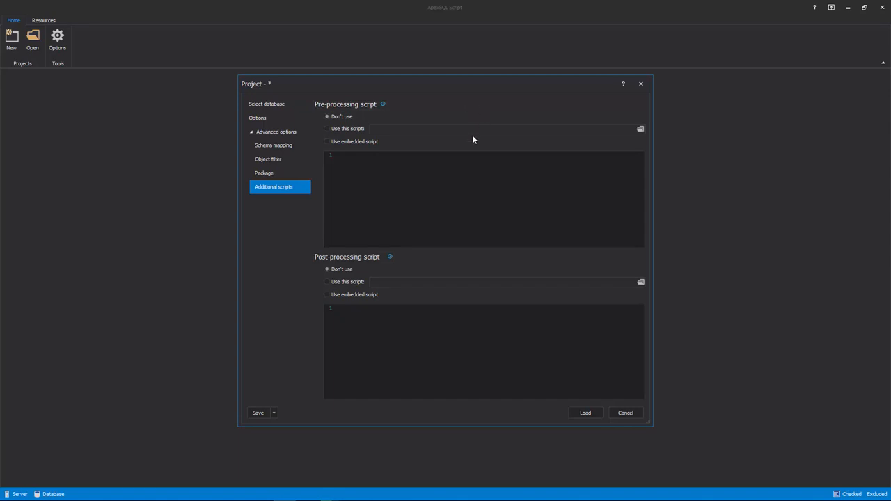
click(362, 128)
double_click(407, 234)
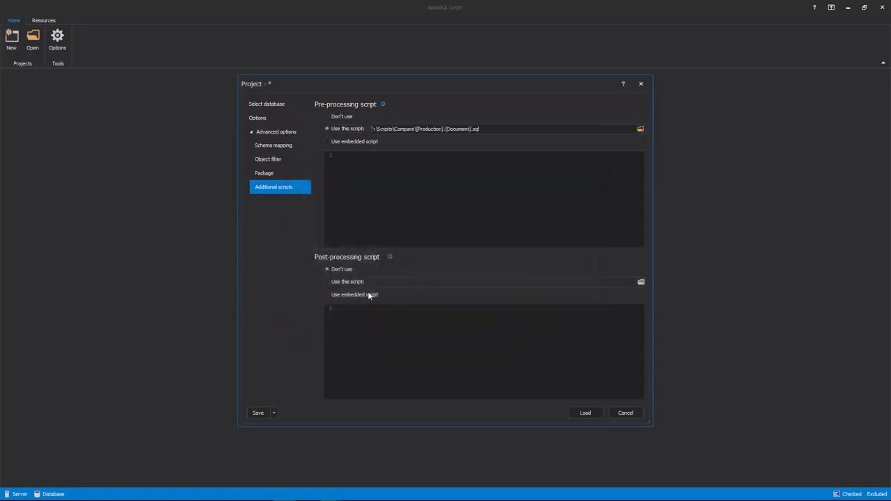
click(354, 295)
text(CREATE TABLE [Production].[Document](     [DocumentNode] [int] NOT NULL,     [Title] [nvarchar](30) NOT NULL,     [Owner] [int] NOT NULL,     [FolderFlag] [bit] NOT NULL,     [FileName] [nvarchar](300) NOT NULL,     [FileExtension] [nvarchar](10) NOT NULL,     [Revision] [nchar](5) NOT NULL,     [Status] [tinyint] NOT NULL,     [DocumentSummary] [varchar](max) NULL,     [Document] [varbinary](max) NULL,     [CreatedDate] [datetime] NOT NULL,     [ModifiedDate] [datetime] NOT NULL,)
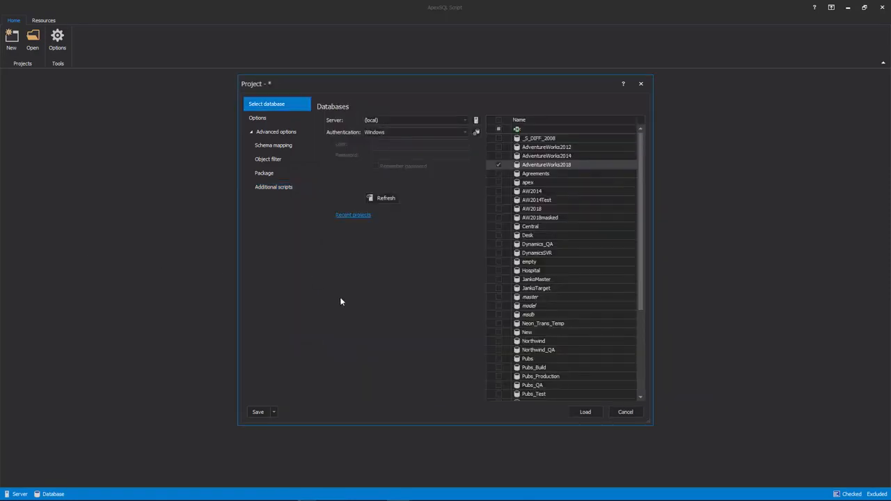
Load the AdventureWorks2018 project into the results grid and show its data view.
click(585, 412)
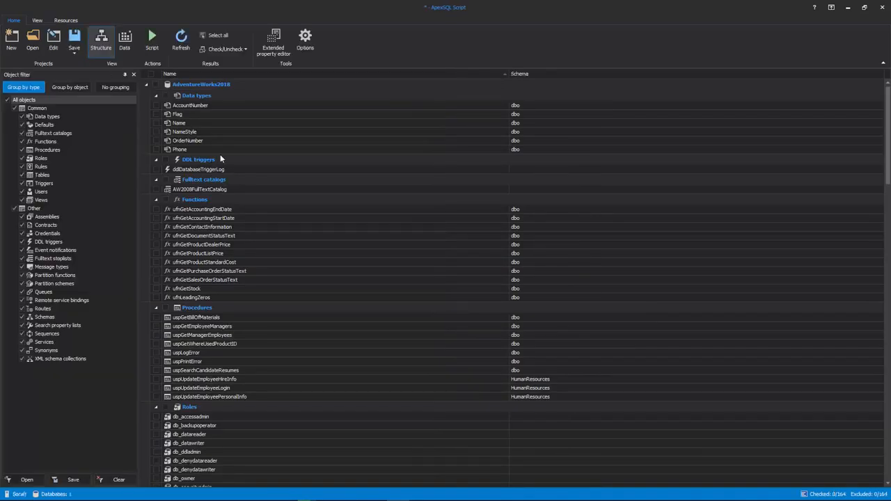
click(125, 42)
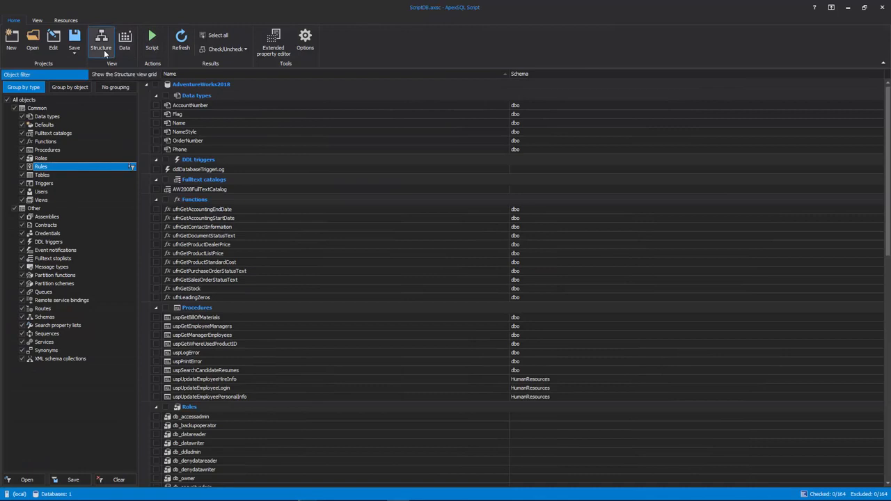
Include the data types AccountNumber, Name and NameStyle and the functions ufnGetProductDealerPrice, ufnGetProductStandardCost and ufnGetSalesOrderStatusText in the structure script selection.
click(156, 105)
click(155, 122)
click(156, 131)
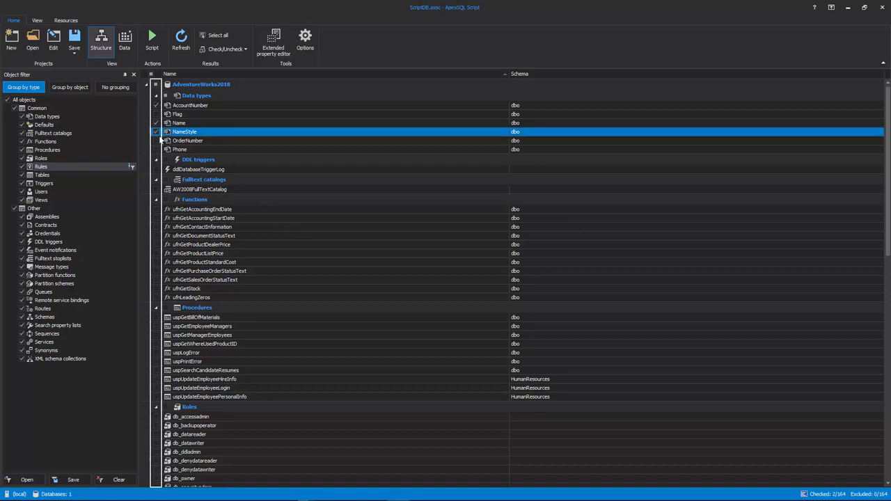
click(156, 262)
click(156, 279)
Include the procedures uspGetManagerEmployees, uspLogError and uspUpdateEmployeeHireInfo and the roles db_backupoperator and db_denydatareader in the selection.
click(156, 334)
click(156, 352)
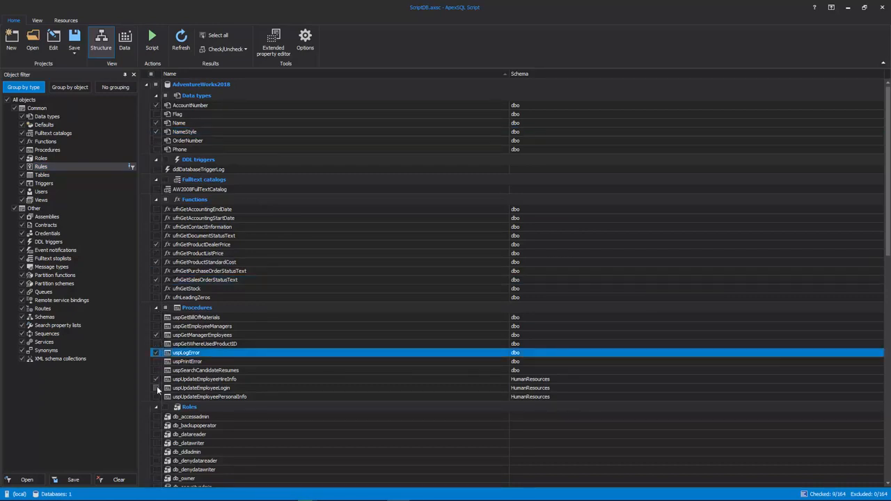
click(156, 425)
click(156, 461)
click(323, 122)
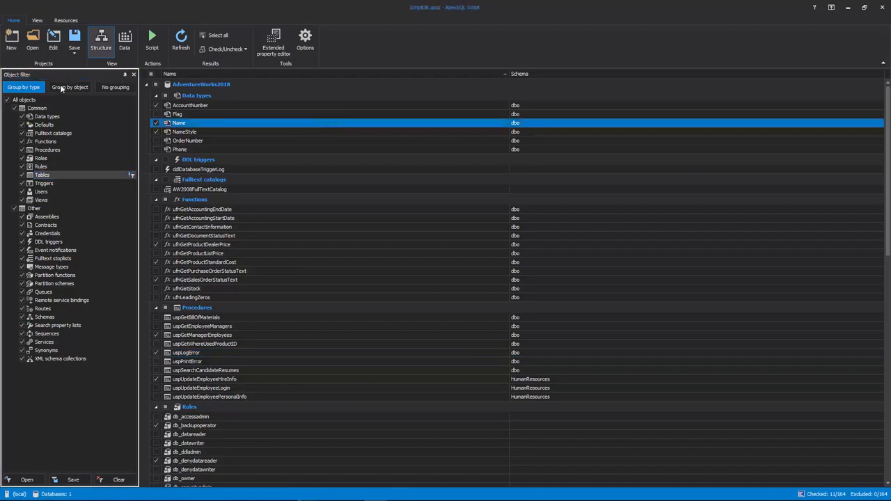
Hide the data types and the DDL triggers with the object filter and restore each of them.
click(93, 93)
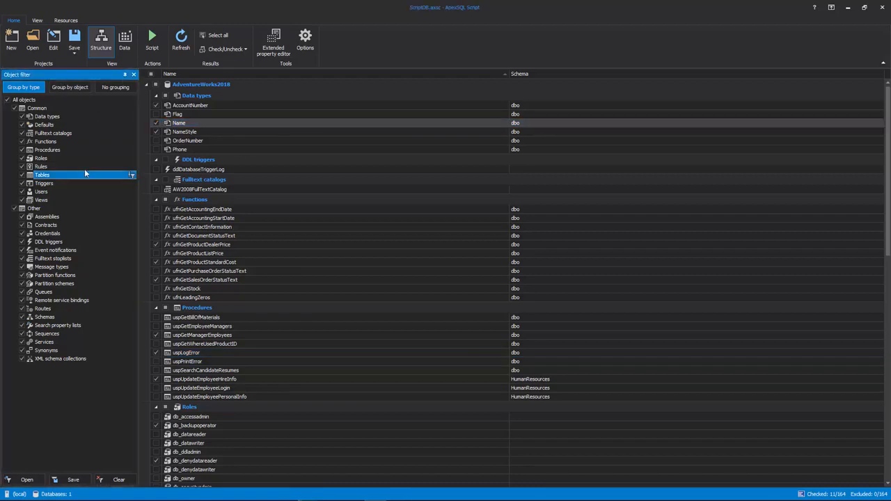
click(27, 117)
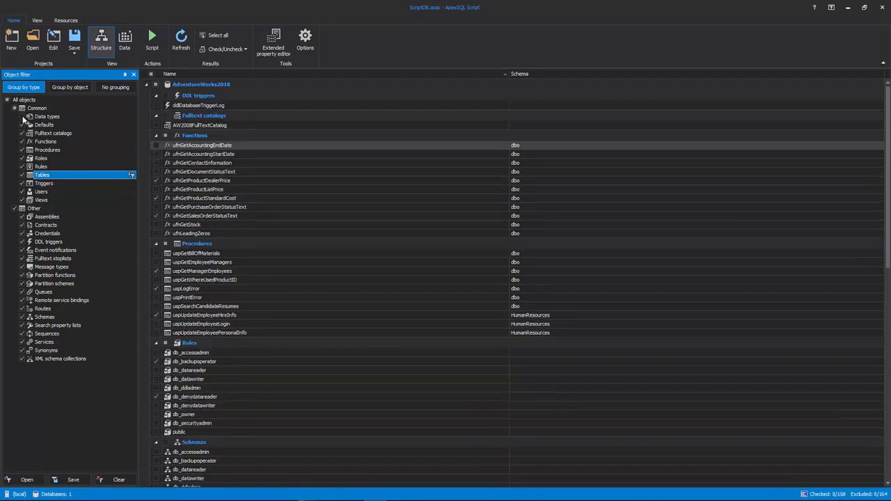
click(27, 117)
click(22, 242)
click(22, 241)
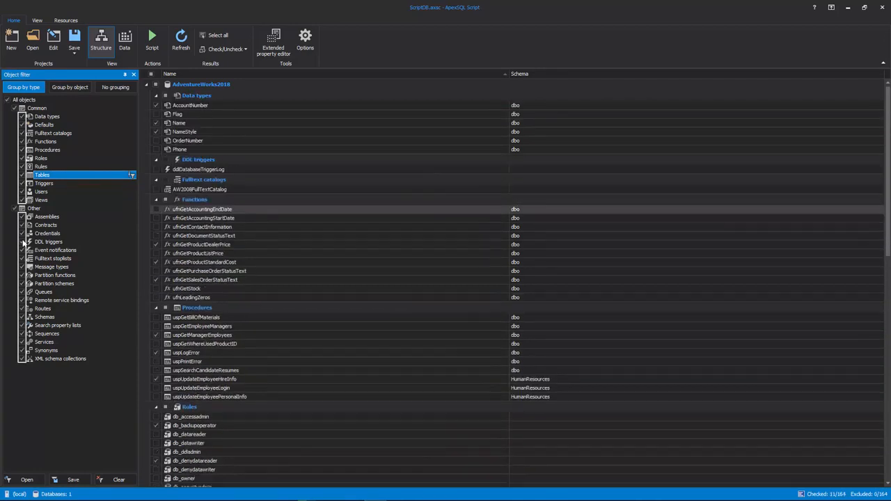
Try a filter condition for the Tables object type using the value dbo.
click(132, 175)
click(353, 213)
click(385, 221)
click(385, 230)
click(401, 222)
text(dbo)
click(450, 280)
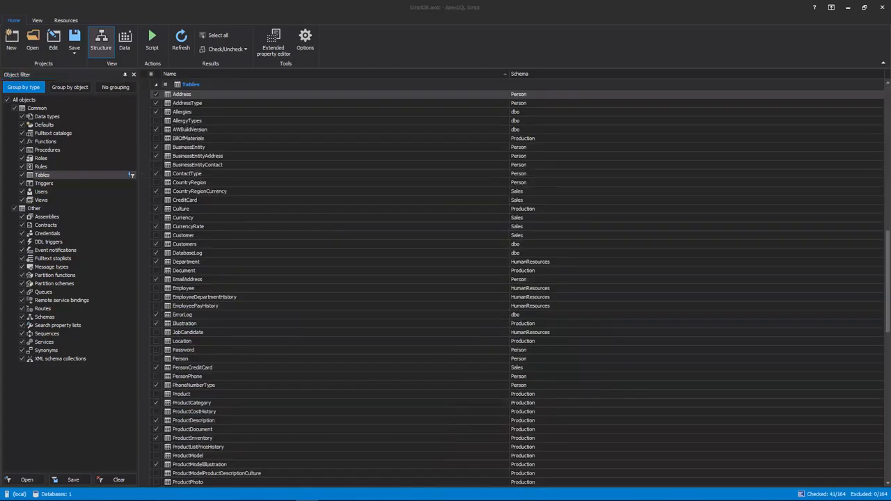
Compare the selected tables in the data and structure views, ending in the data view.
click(346, 4)
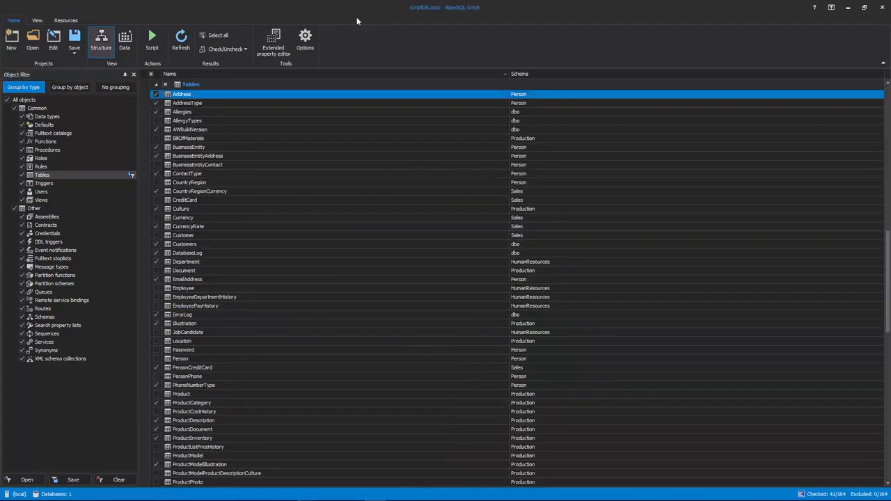
click(127, 40)
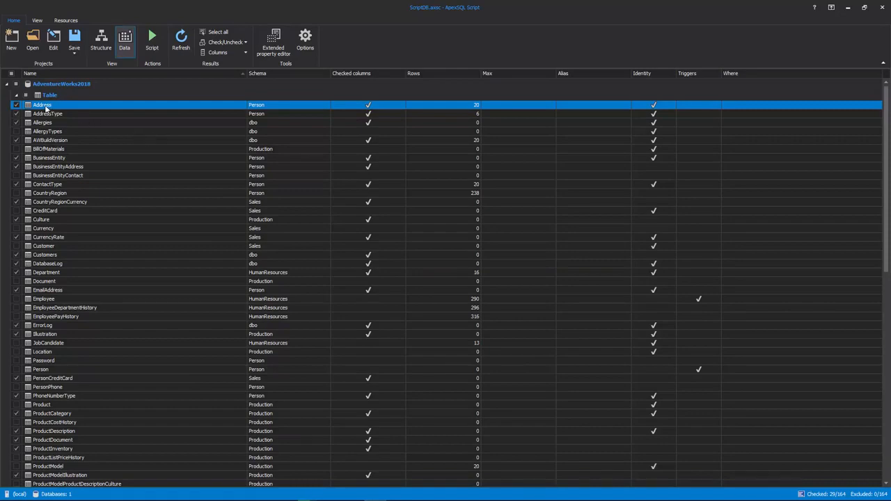
click(101, 41)
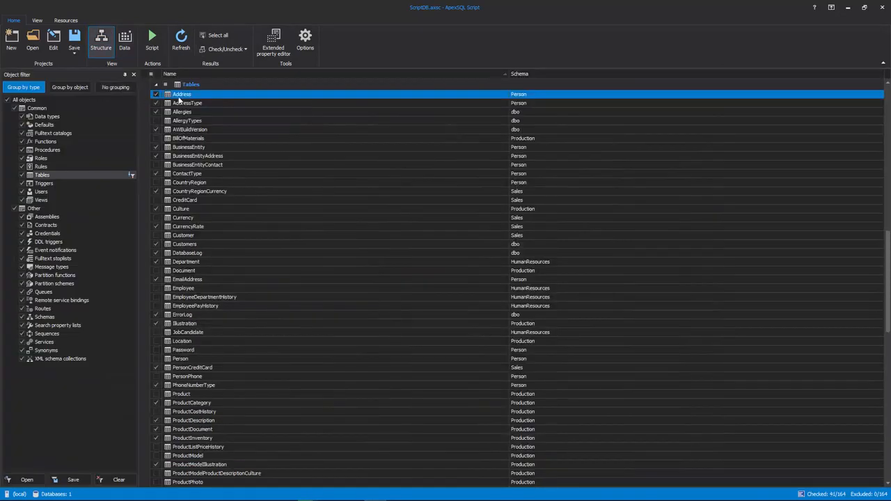
click(124, 40)
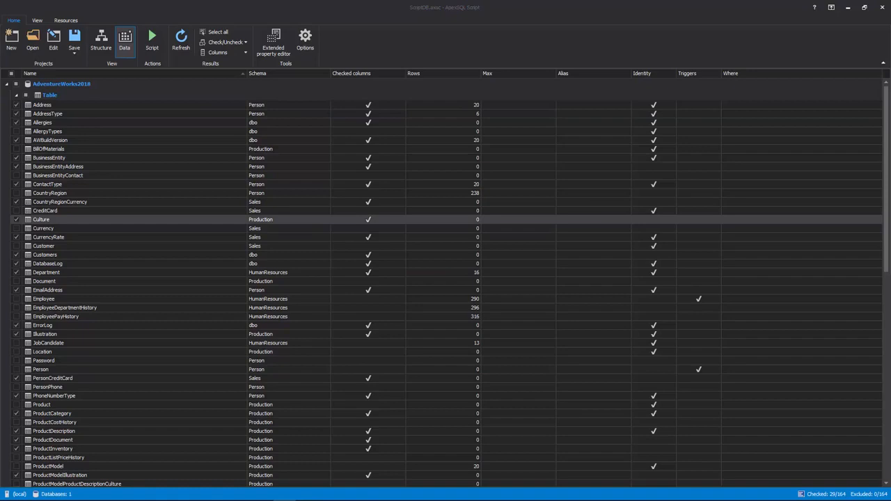
click(366, 25)
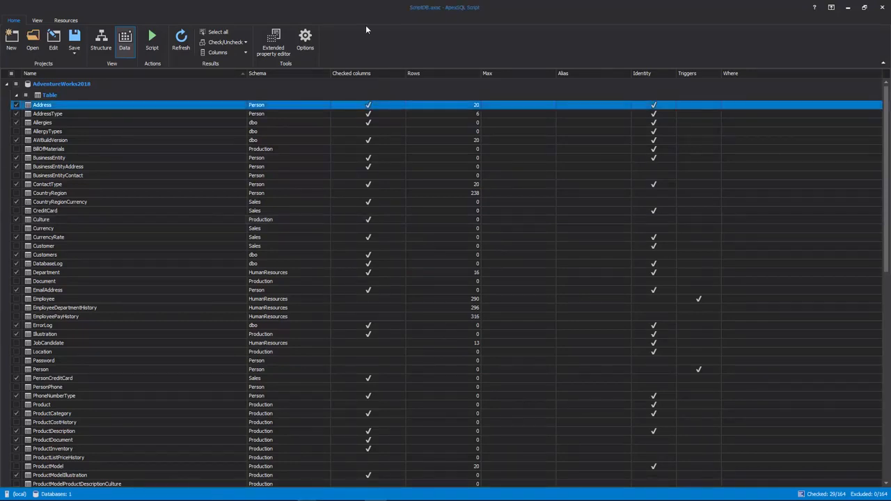
Show the columns filter for the data grid and view the columns of the AddressType and Allergies tables.
click(37, 20)
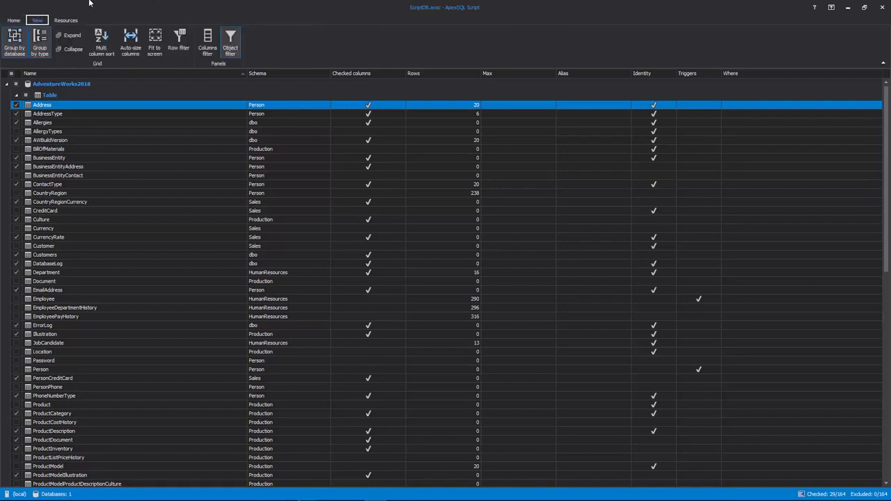
click(208, 42)
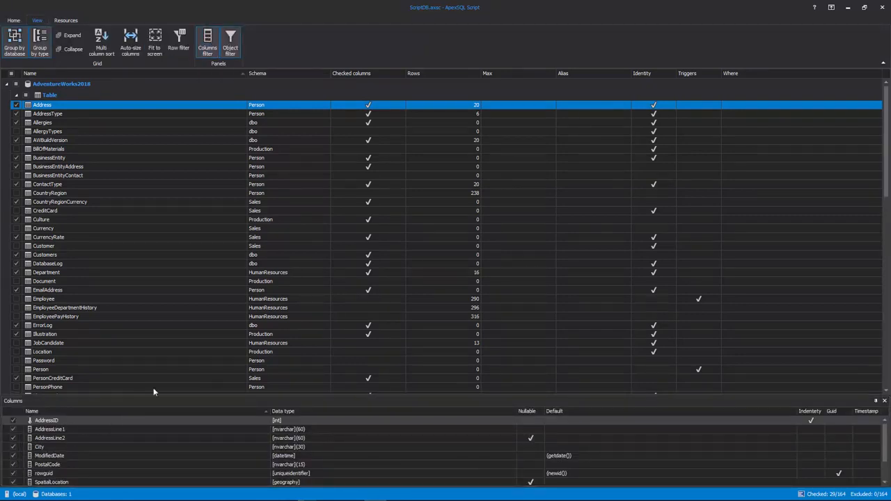
click(76, 116)
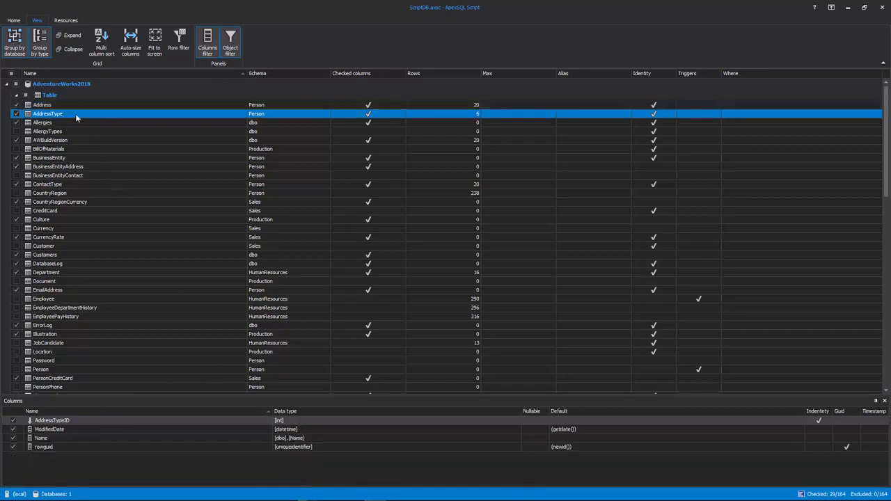
click(55, 124)
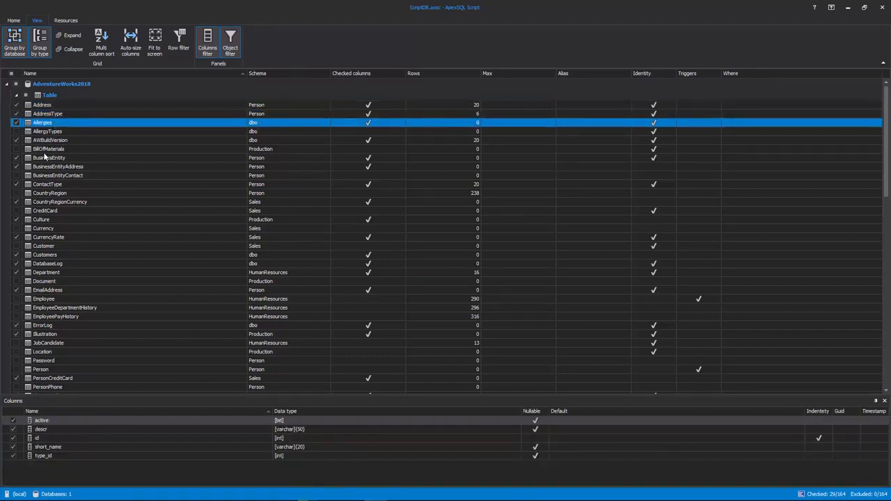
View the columns of the AWBuildVersion, BusinessEntityAddress and BusinessEntity tables.
click(45, 142)
click(47, 167)
click(49, 159)
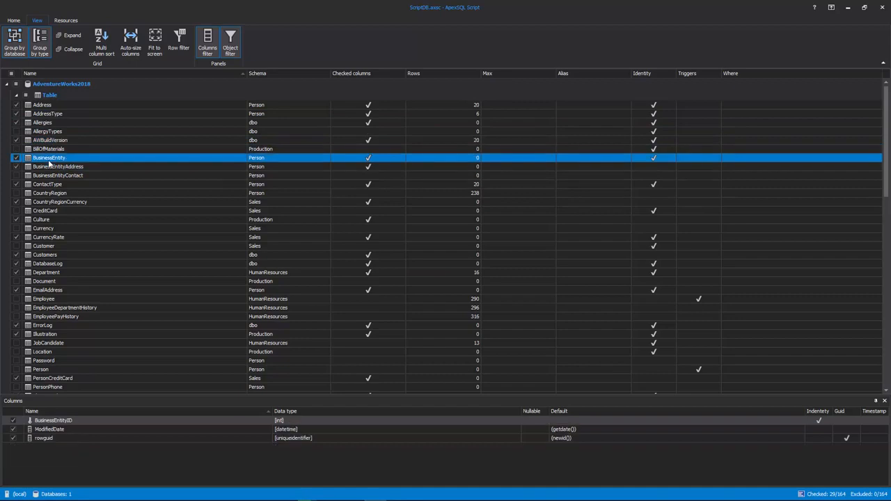
Exclude the ContactTitle and ContactName columns of the Customers table from scripting.
click(51, 256)
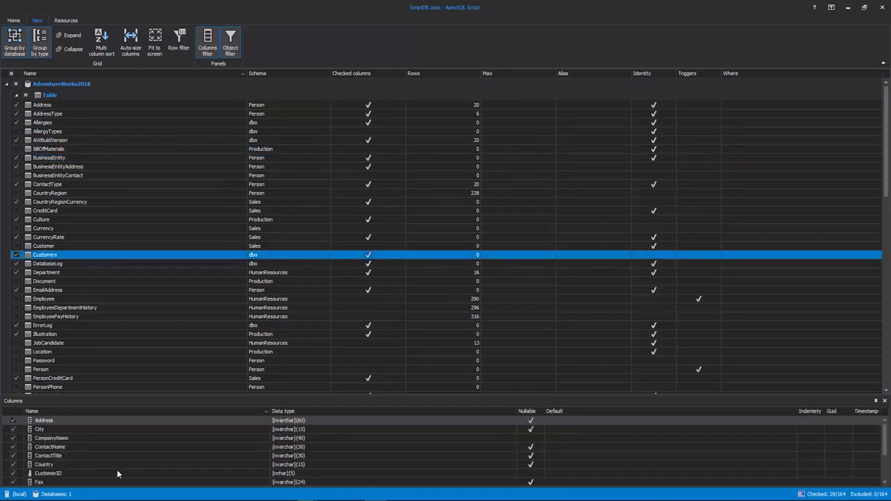
click(14, 456)
click(13, 447)
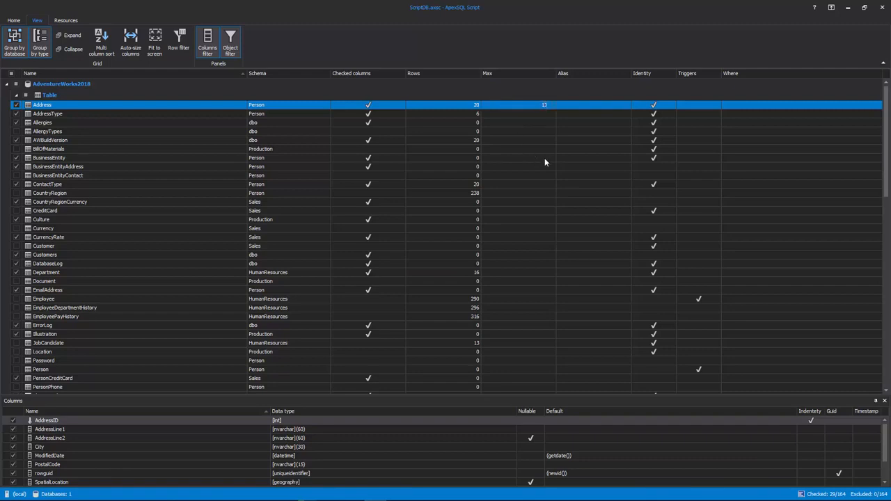
Limit the maximum rows to 10 for the Address table and to 5 for the ContactType table.
click(524, 140)
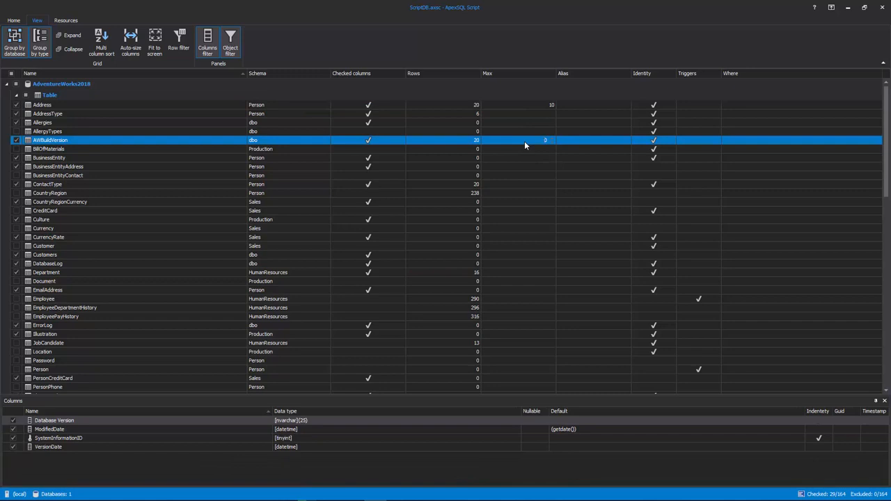
right_click(517, 185)
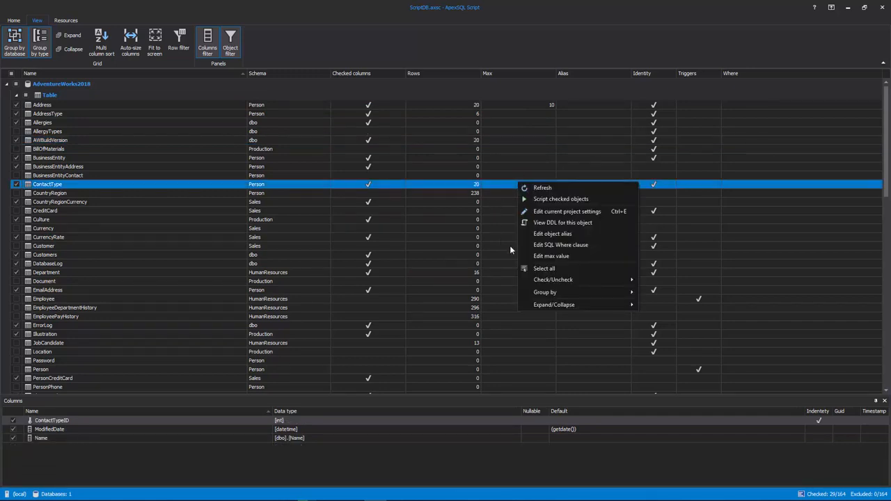
click(583, 255)
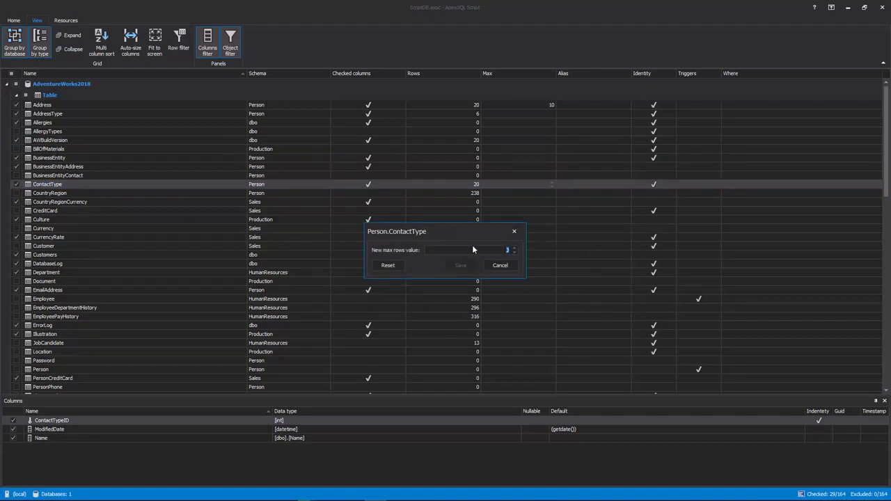
text(9)
click(461, 265)
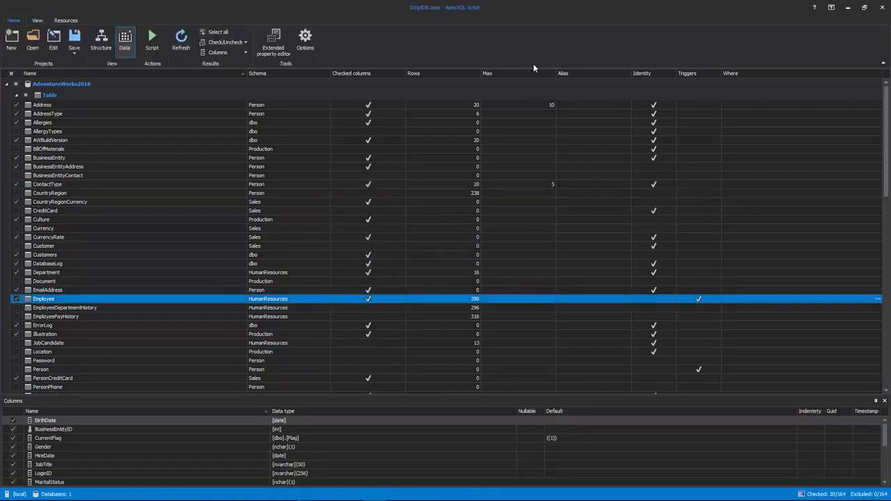
Apply the Where clause BusinessEntityID >= 15 AND BusinessEntityID <= 50 to the HumanResources.Employee table.
click(877, 299)
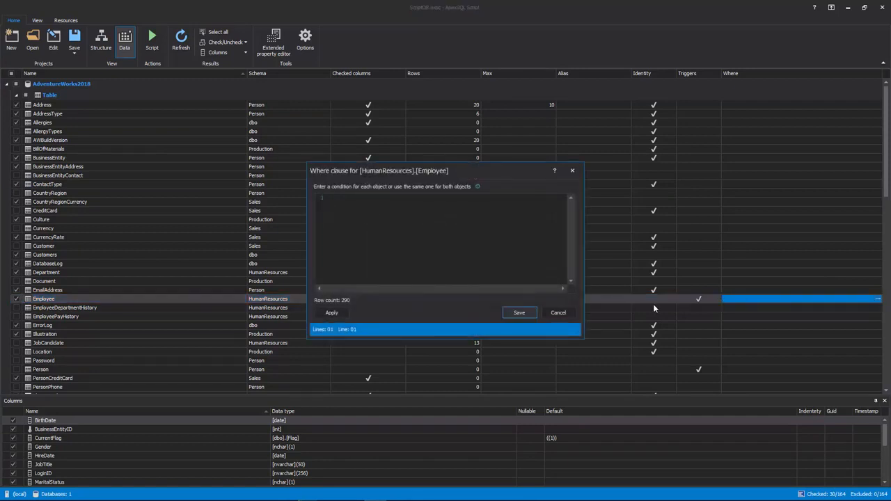
click(558, 314)
right_click(802, 300)
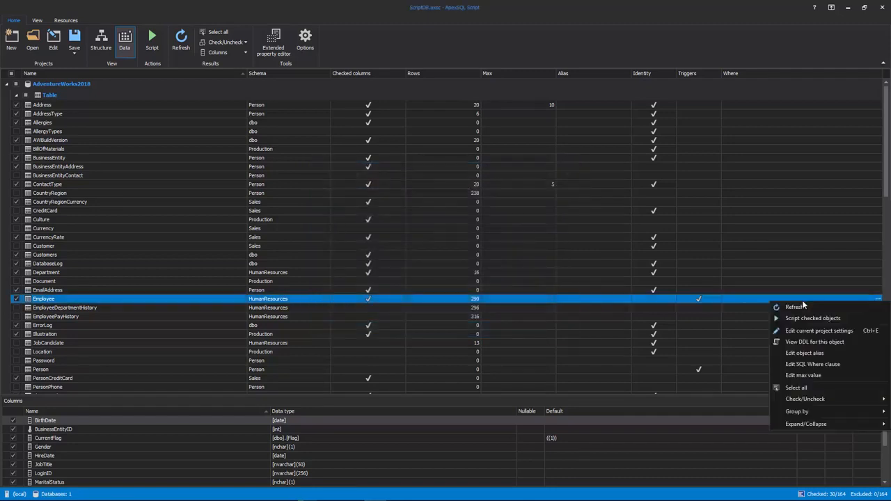
click(810, 364)
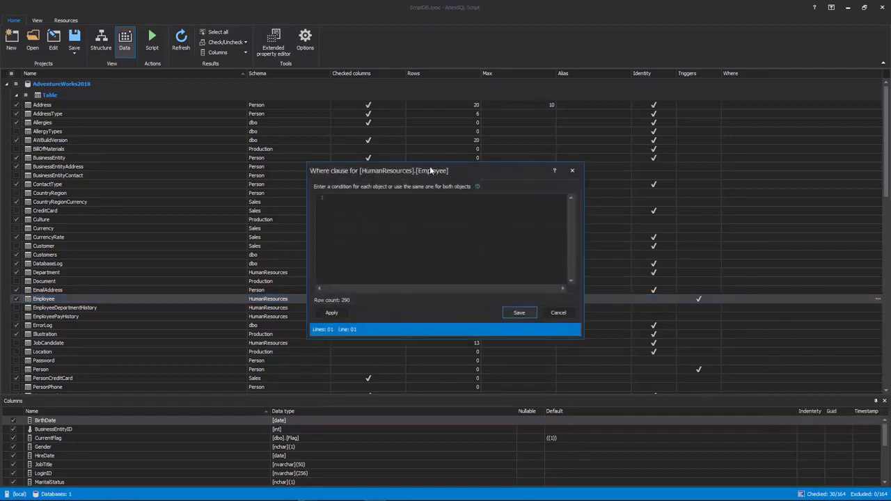
drag(428, 168, 429, 123)
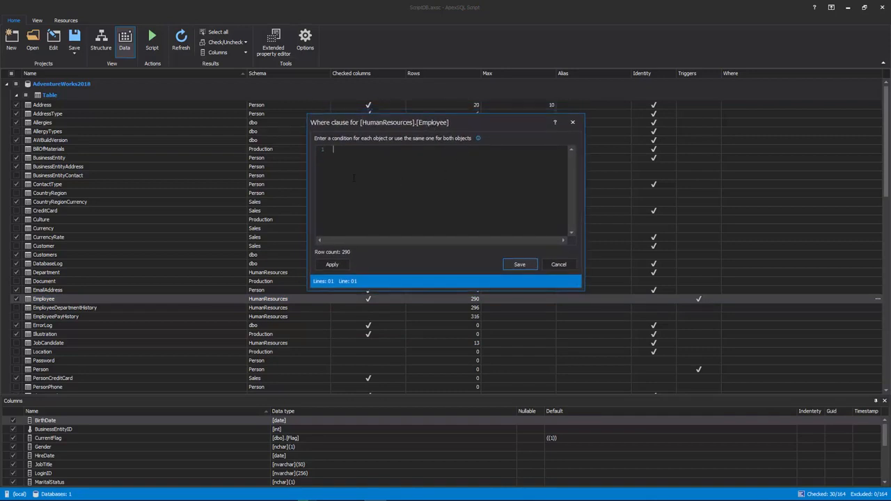
text(BusinessEntityID >= 15 AND BusinessEntityID <= 50)
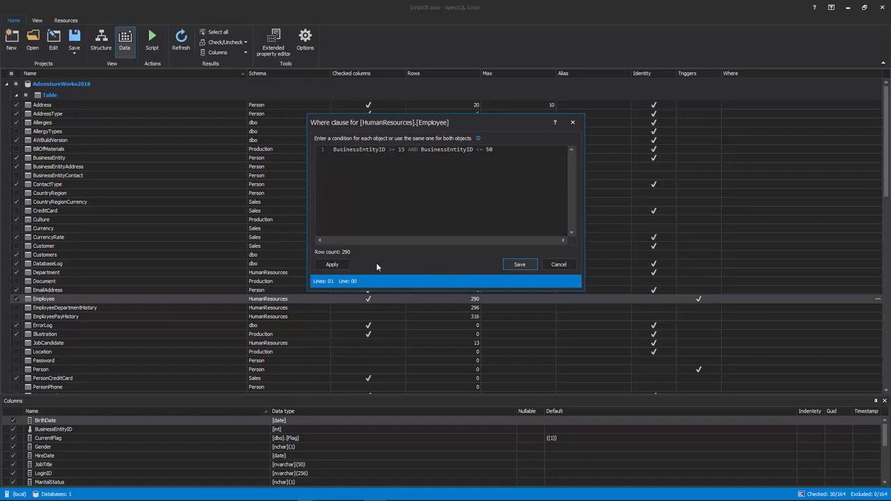
click(343, 265)
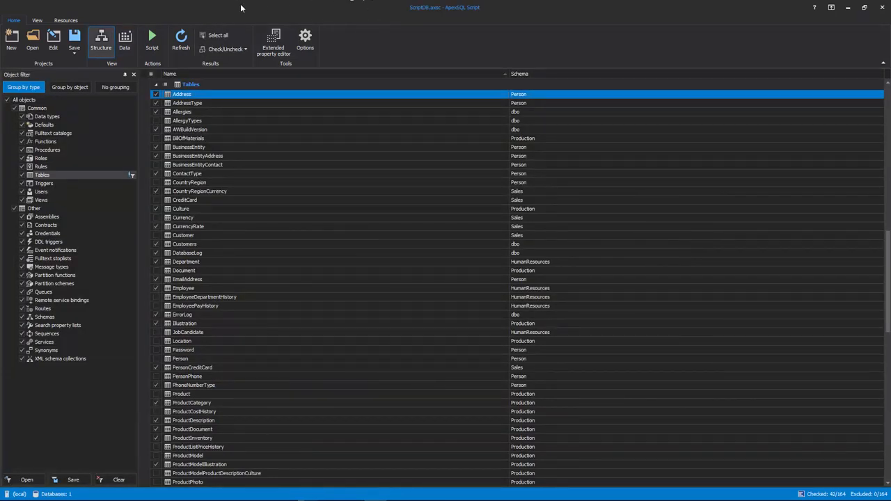
Start scripting the checked objects in Structure and data mode and choose Source control as the output type.
click(153, 42)
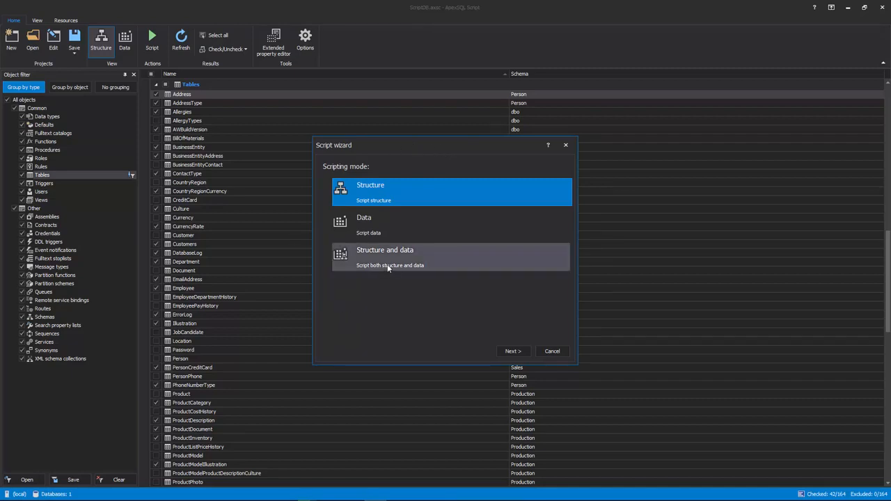
click(368, 263)
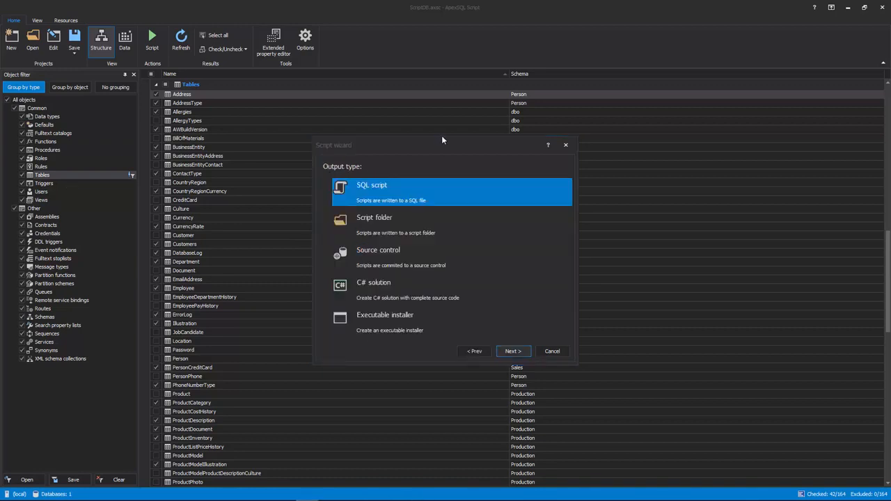
click(441, 137)
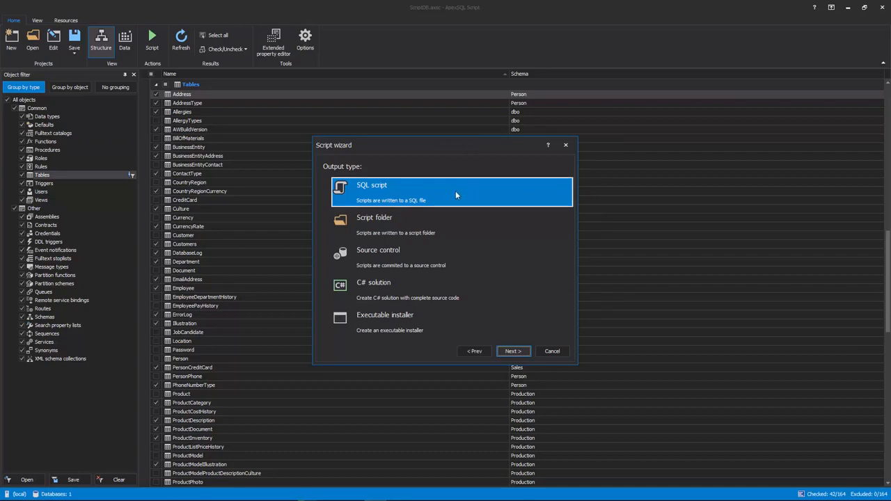
click(471, 225)
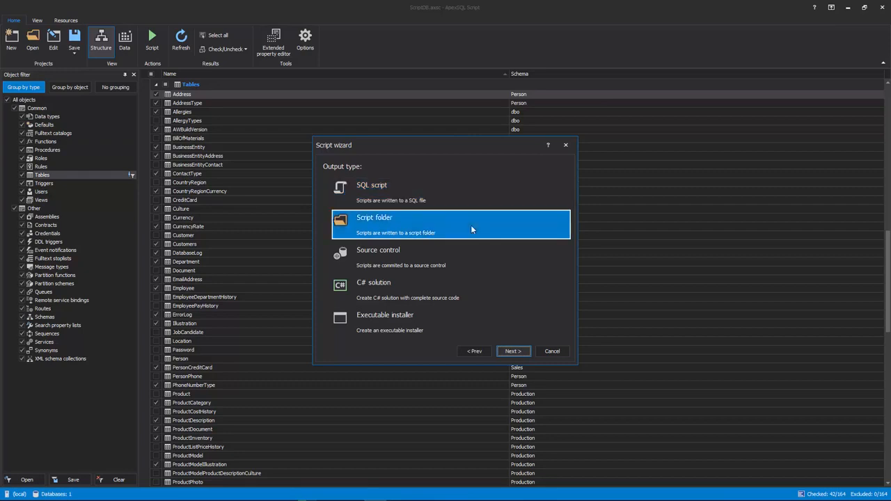
click(478, 260)
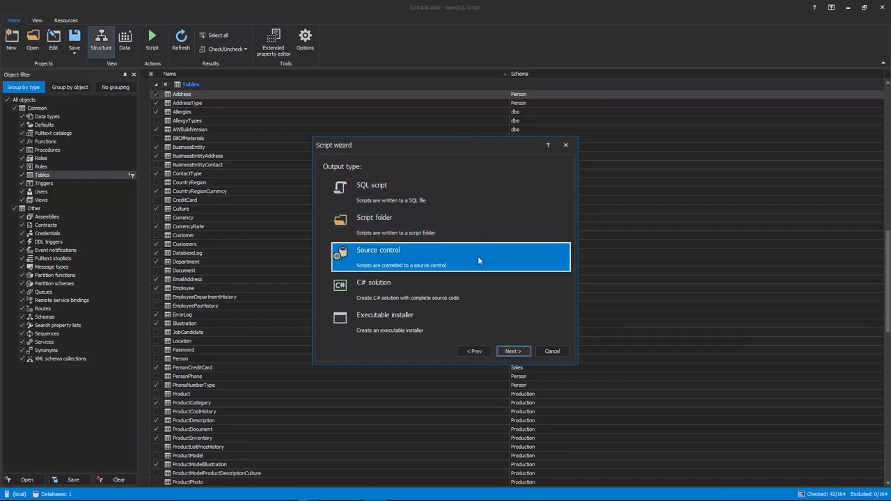
click(479, 289)
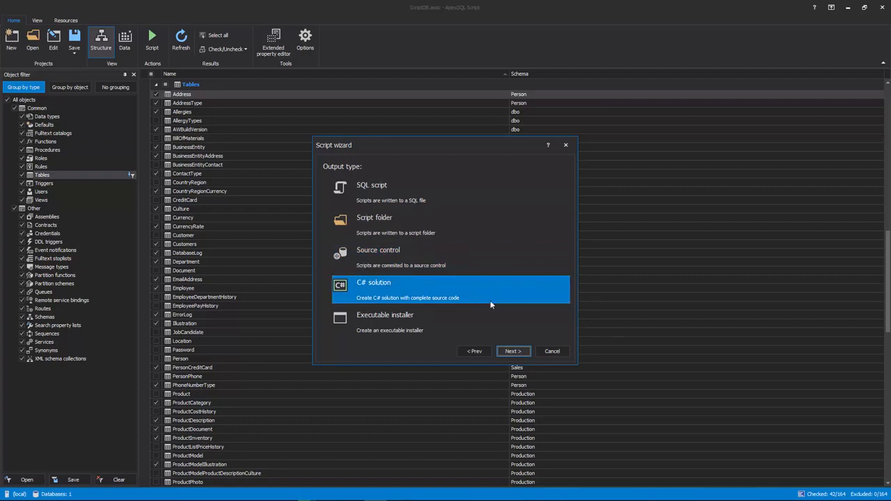
click(491, 325)
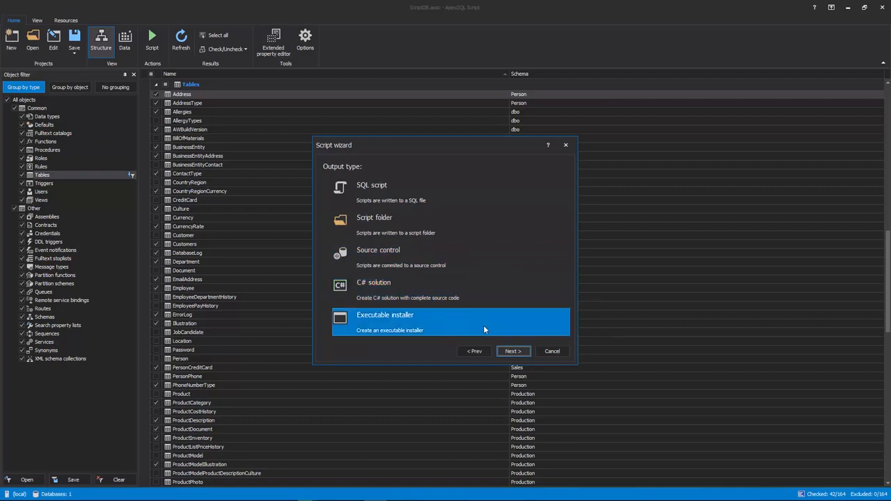
click(465, 261)
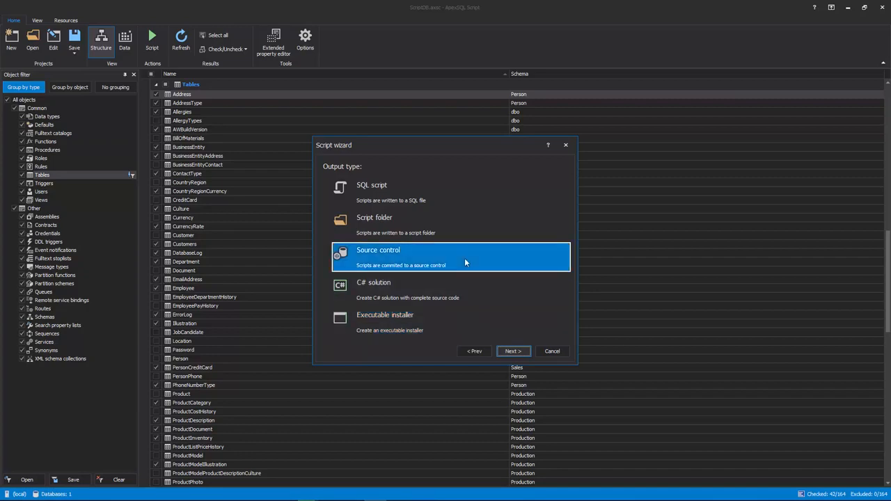
click(513, 351)
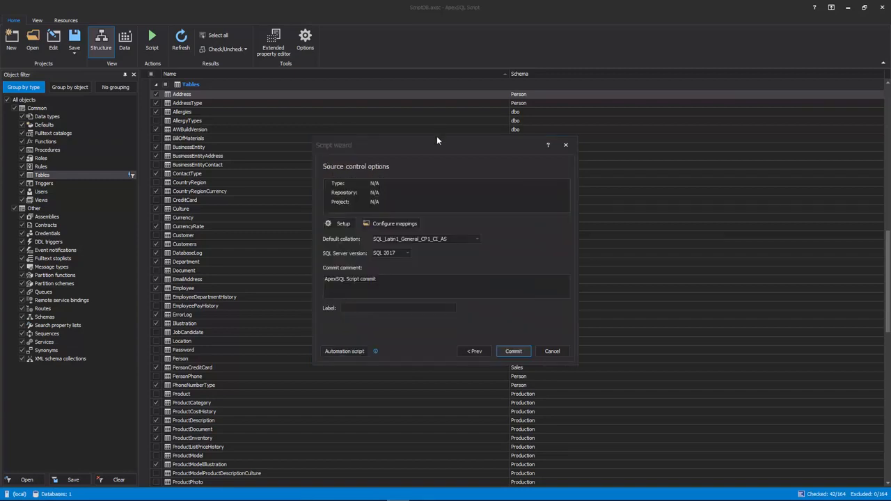
Set up the source control connection to the Git repository with branch master and project $/AW18.
click(434, 145)
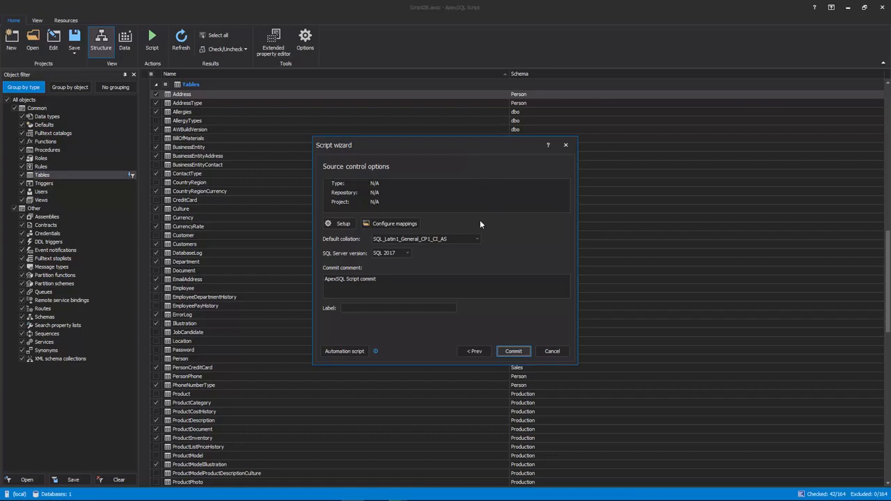
click(345, 224)
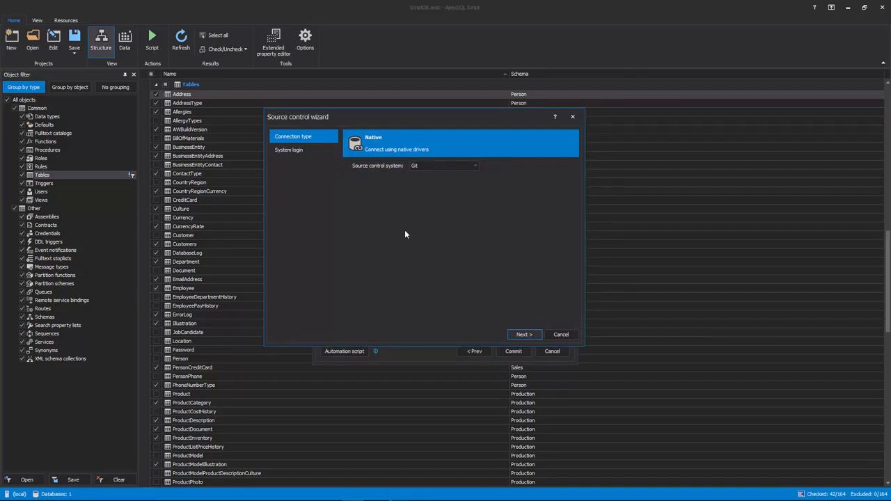
click(475, 165)
click(423, 175)
click(473, 166)
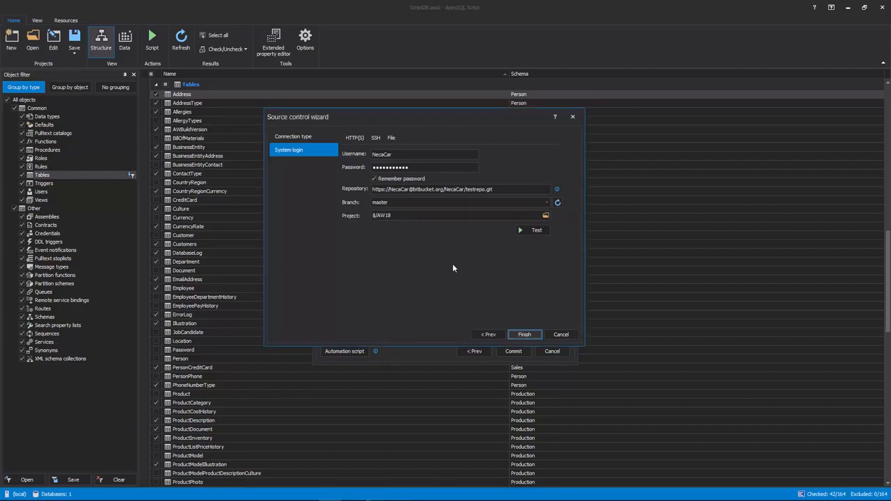
click(530, 333)
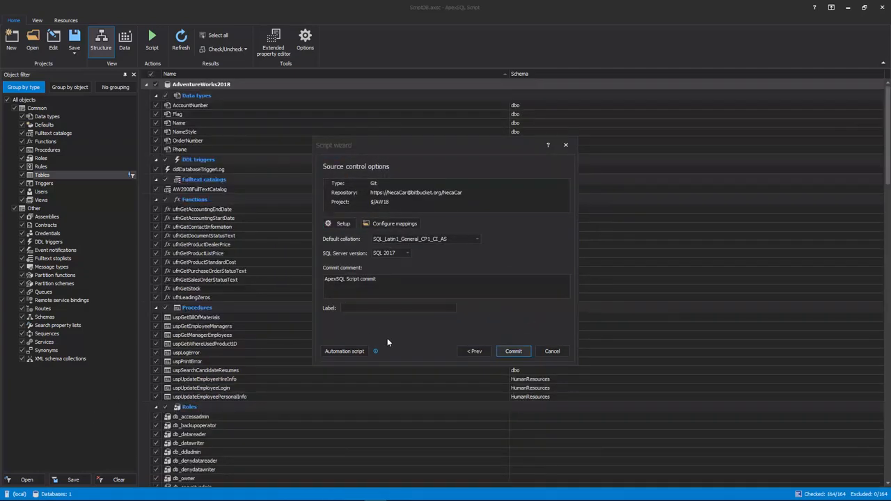
click(389, 342)
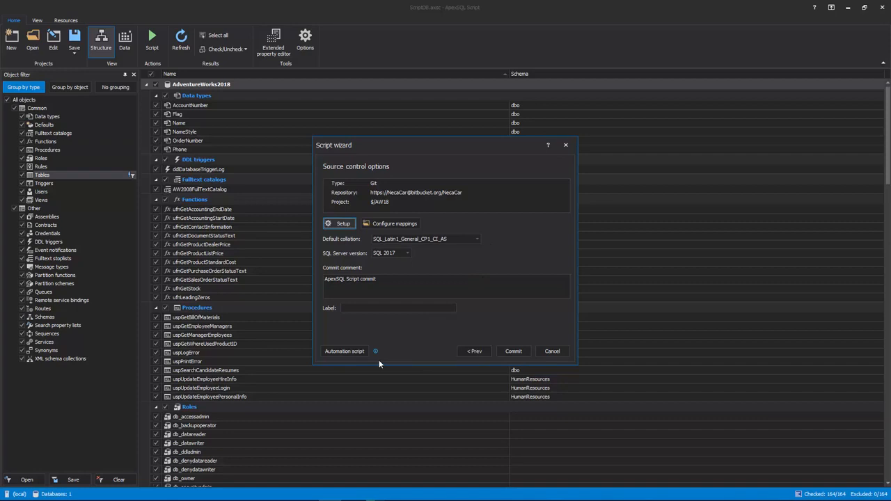
Create an automation script based on the project file ScriptDB.axsc and save it as a batch script under the suggested name.
mouse_move(376, 354)
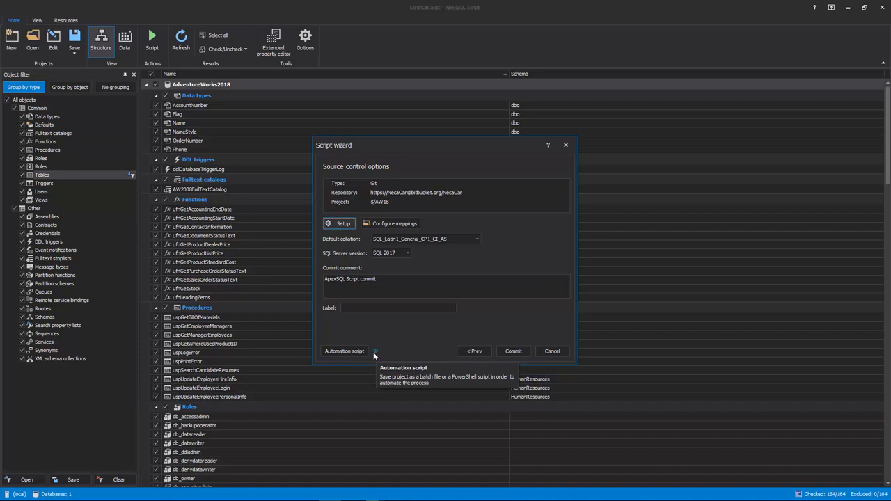
click(367, 355)
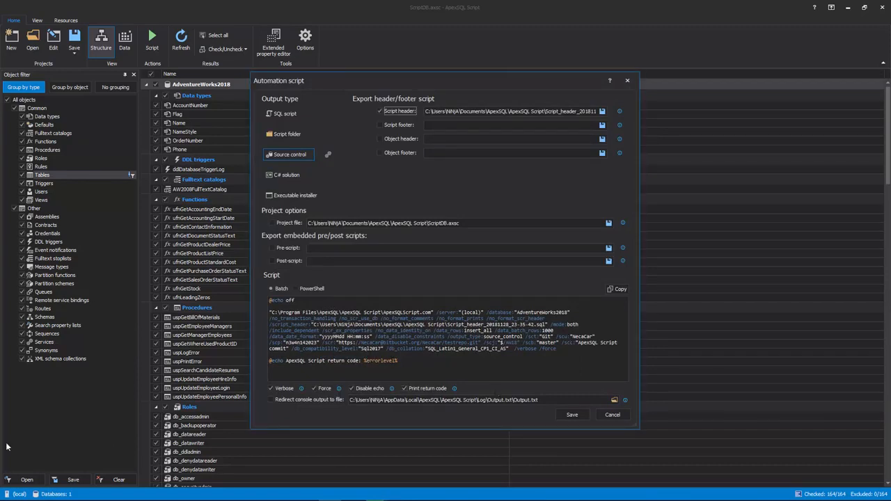
click(572, 415)
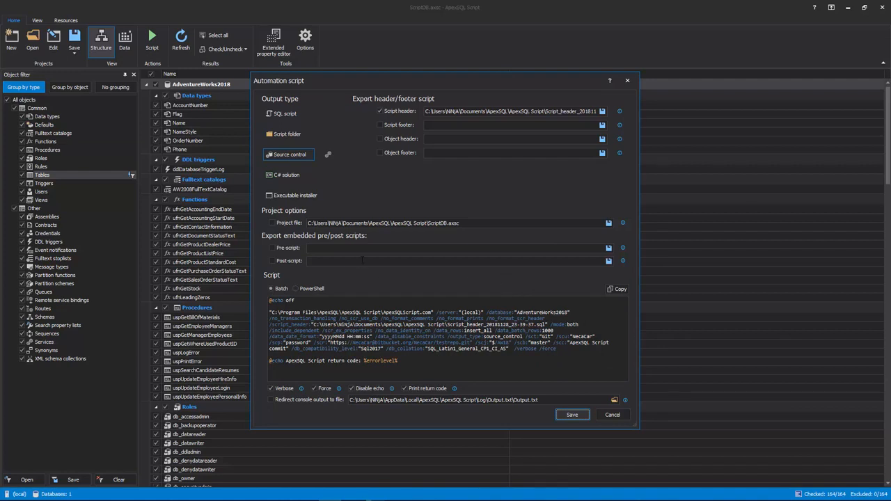
click(292, 224)
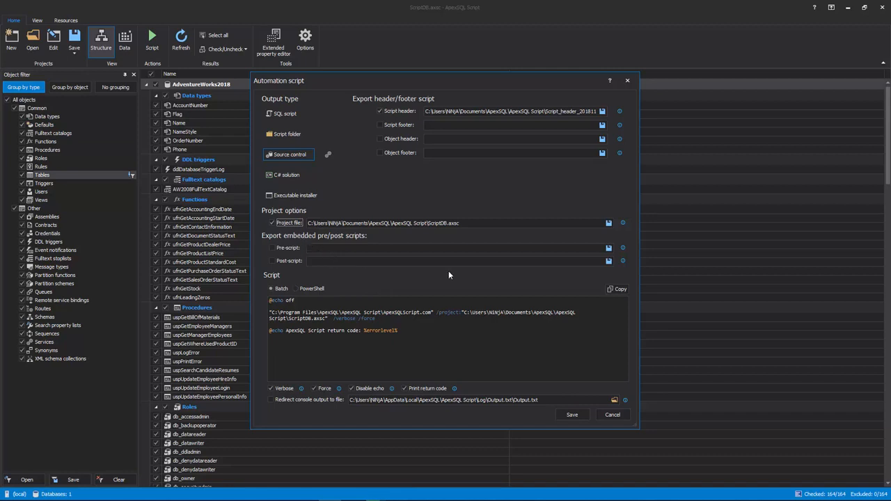
click(562, 415)
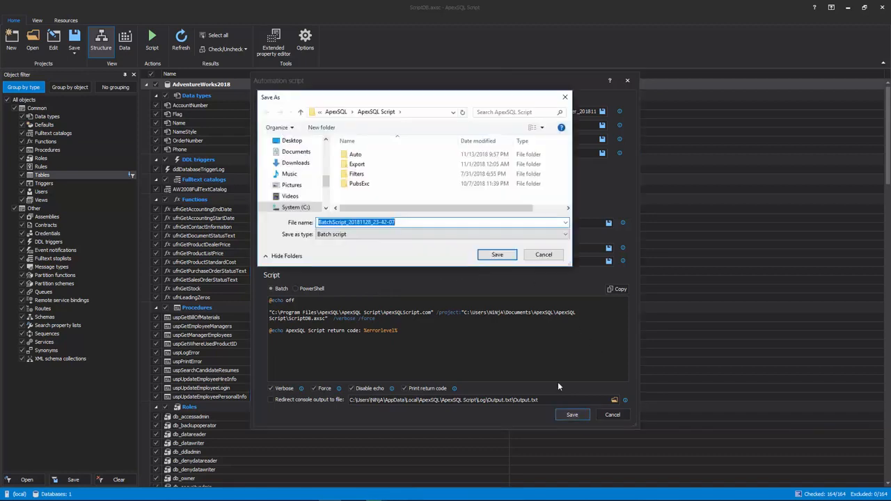
click(497, 255)
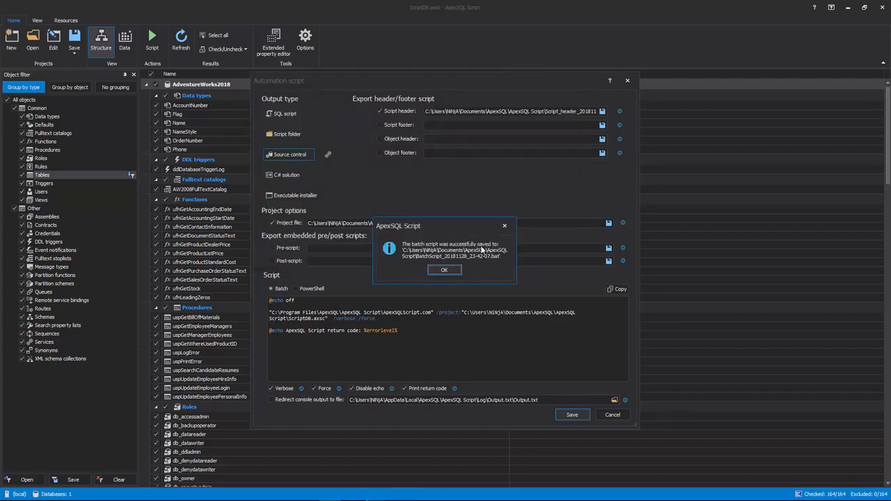
click(452, 270)
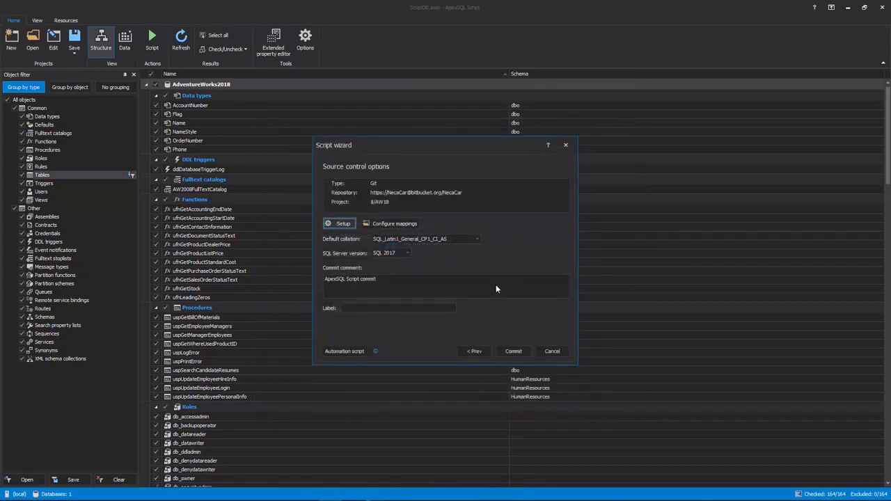
Commit the database scripts to source control and save the execution results as a text file in the Export folder.
click(513, 350)
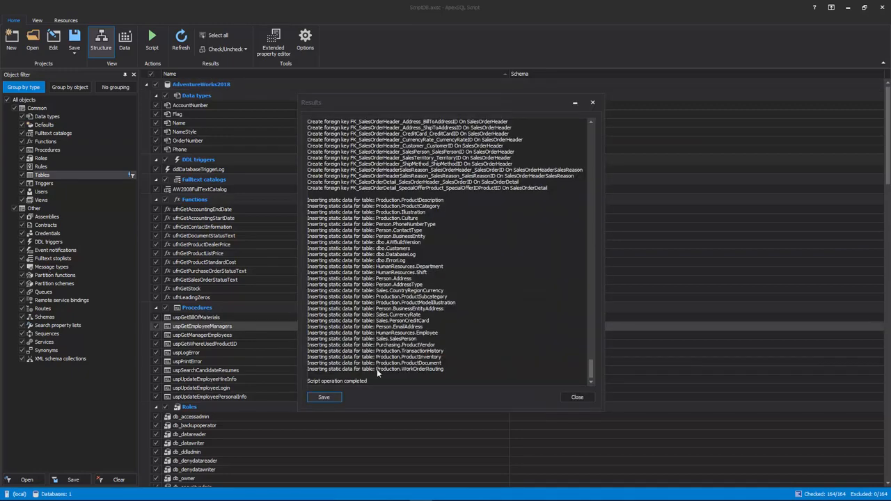
click(341, 400)
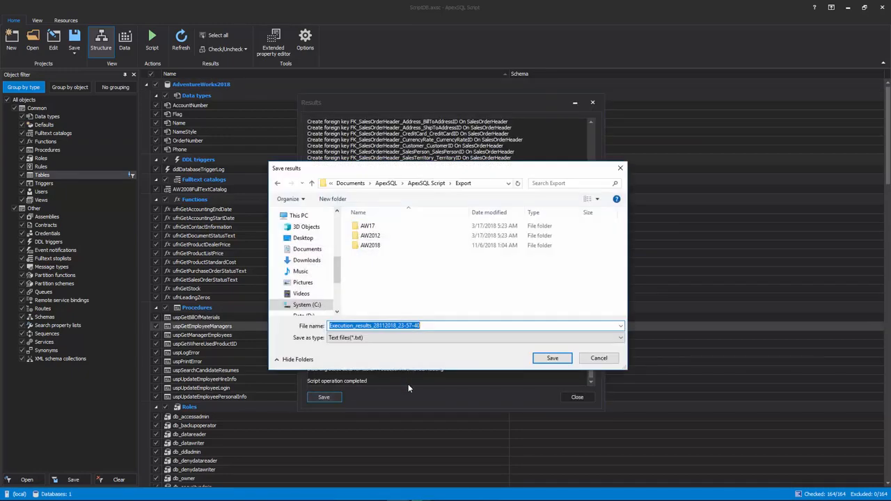
click(552, 357)
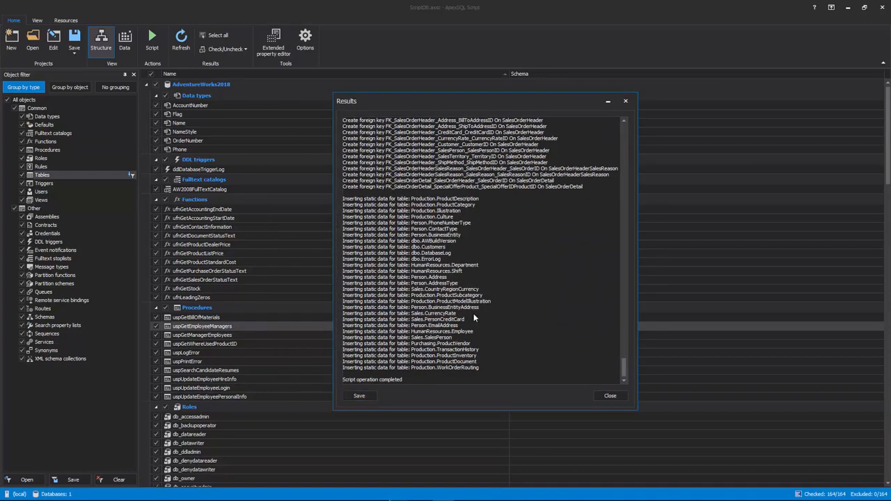
click(610, 395)
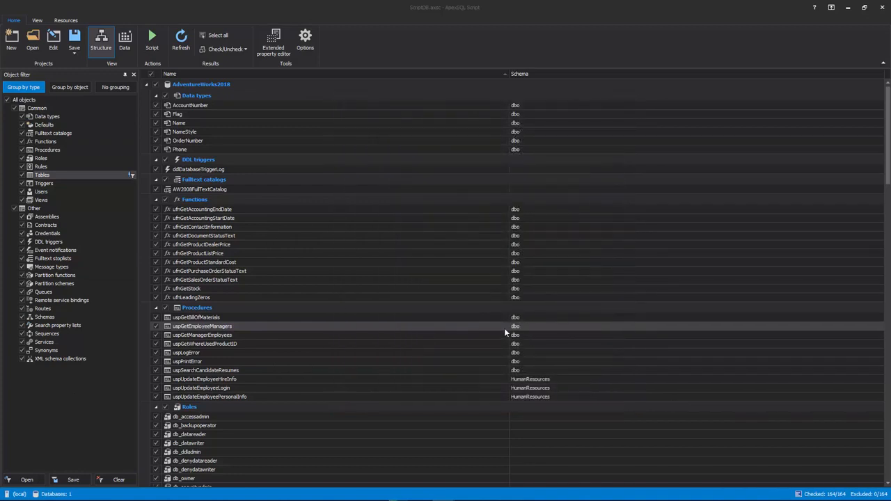